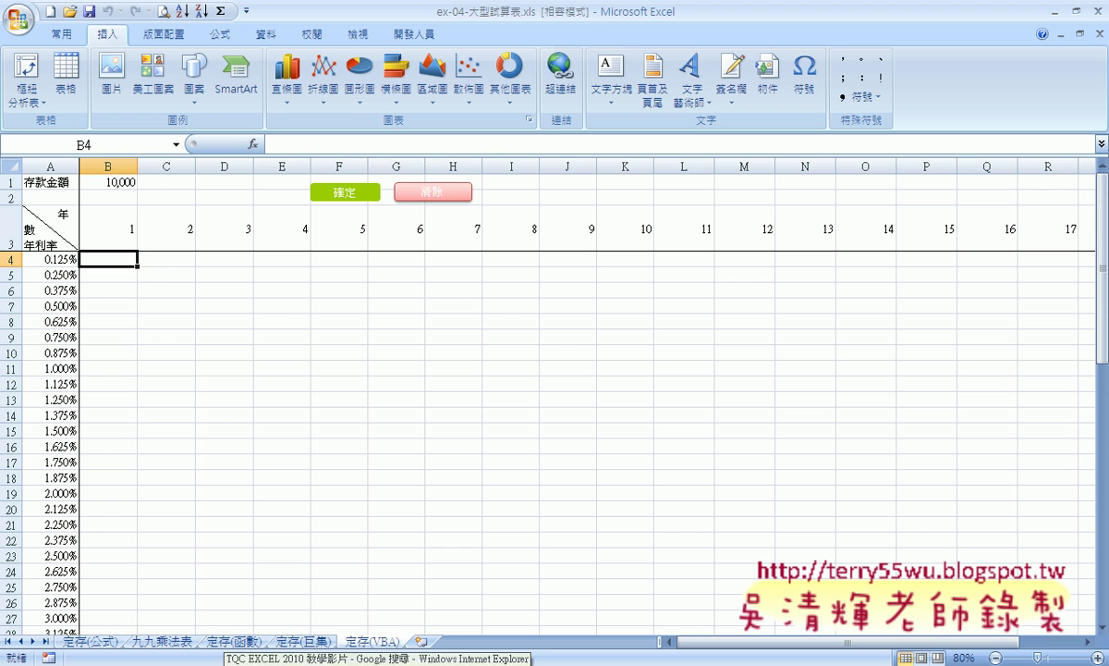
- Open the VBA editor, arrange its window over the workbook, and step into the 計算 macro
key("alt+F11")
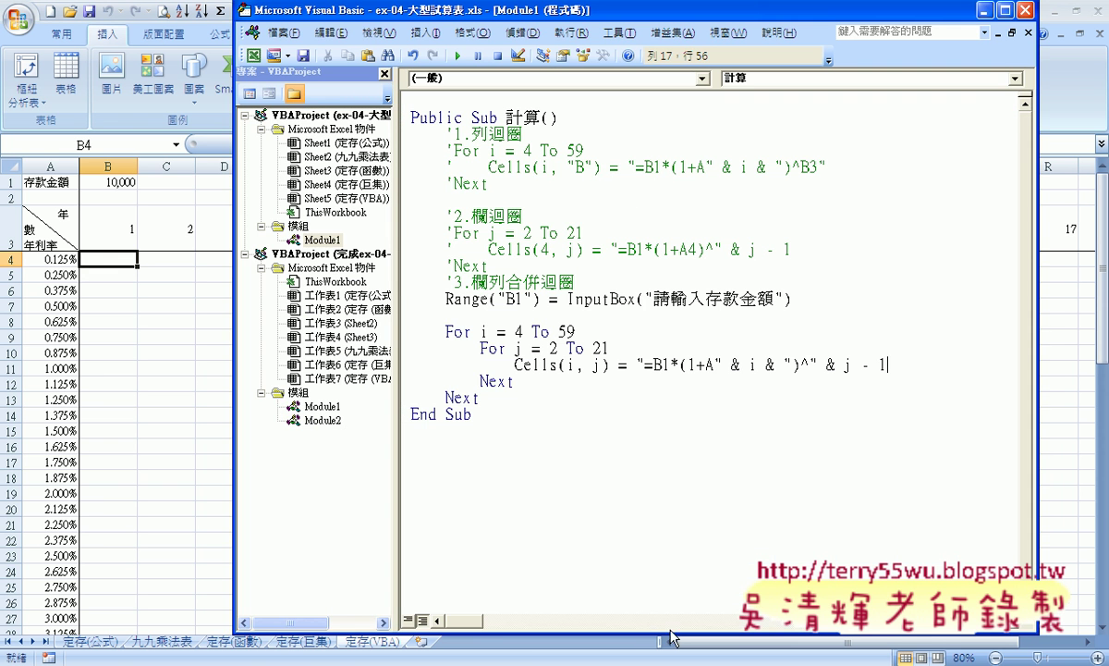
left_click_drag(629, 11, 650, 31)
double_click(650, 35)
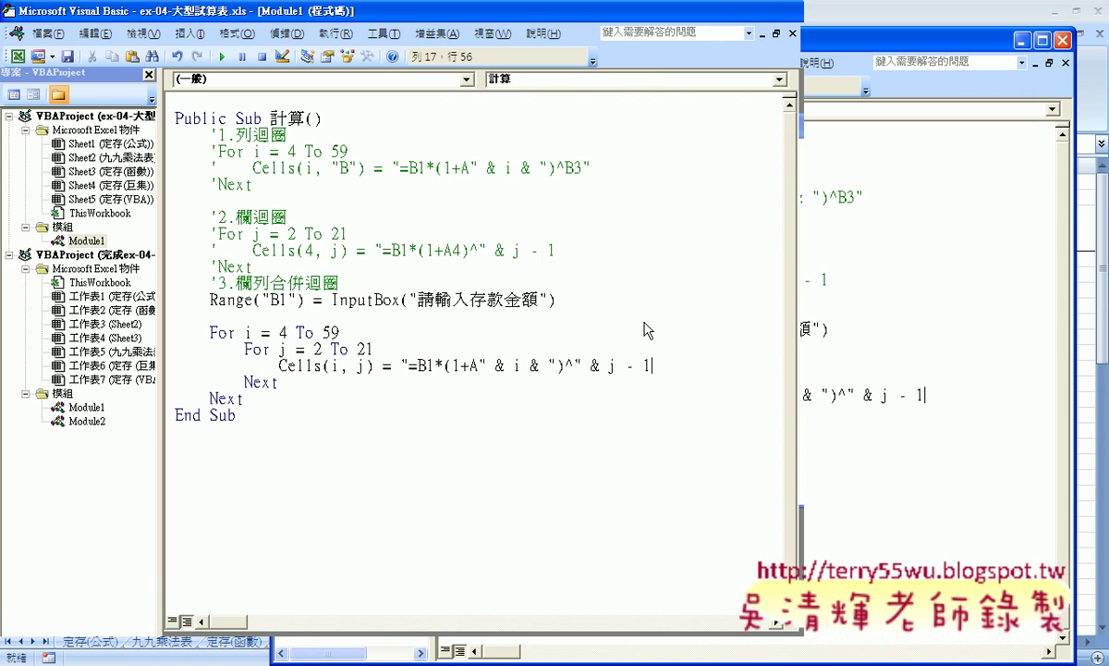
double_click(578, 10)
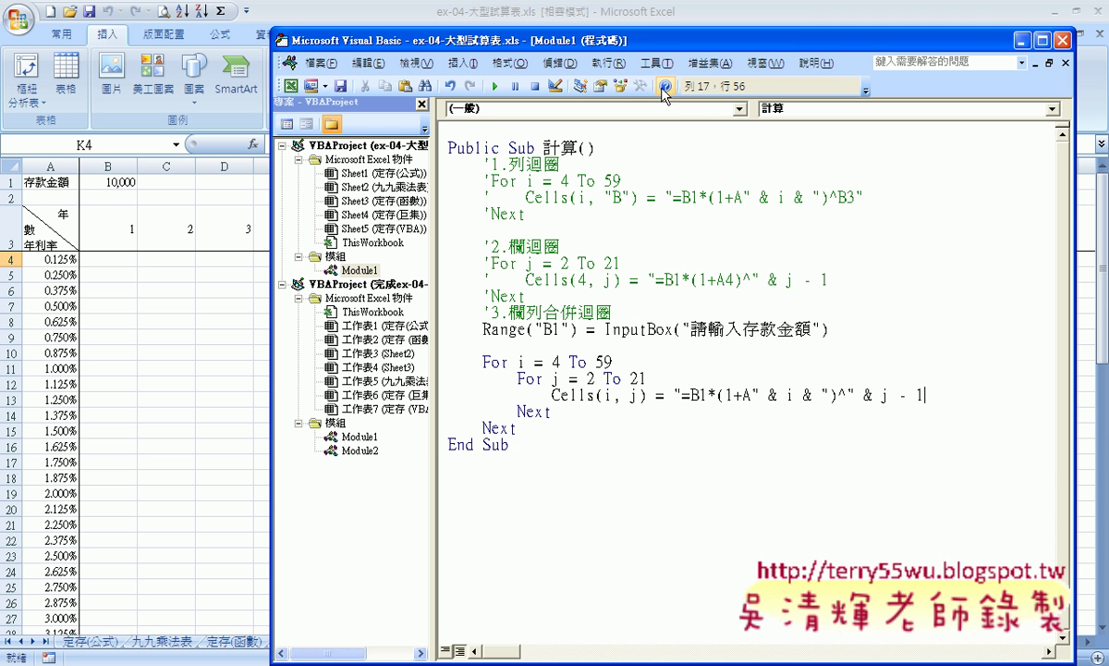
left_click_drag(647, 45, 634, 28)
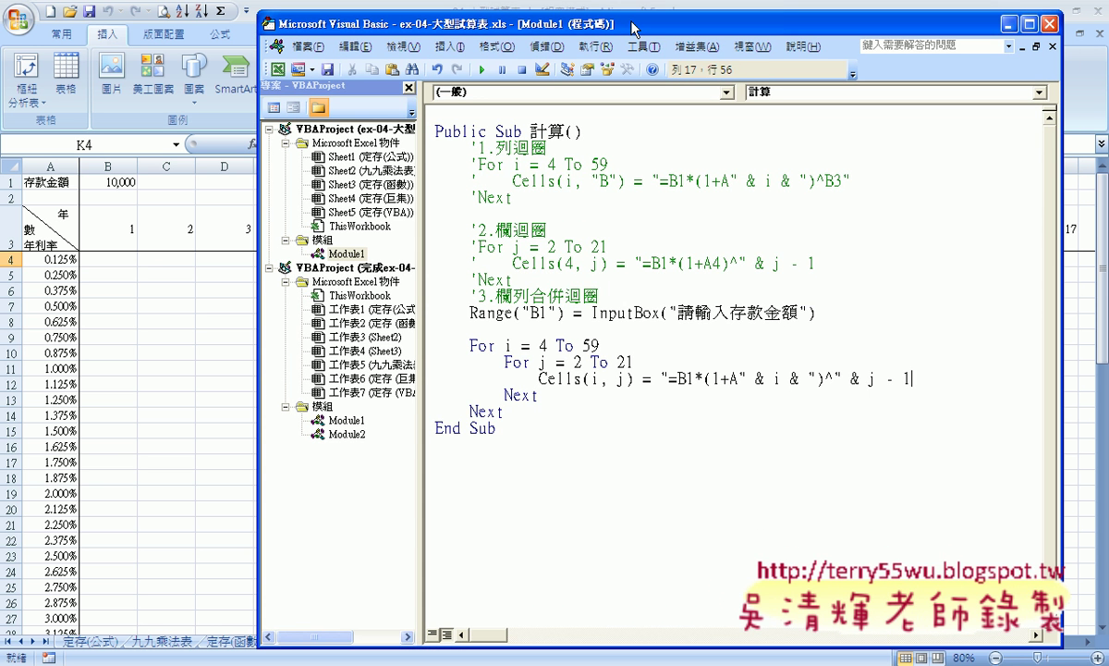
key("F8")
key("F8")
key("F8")
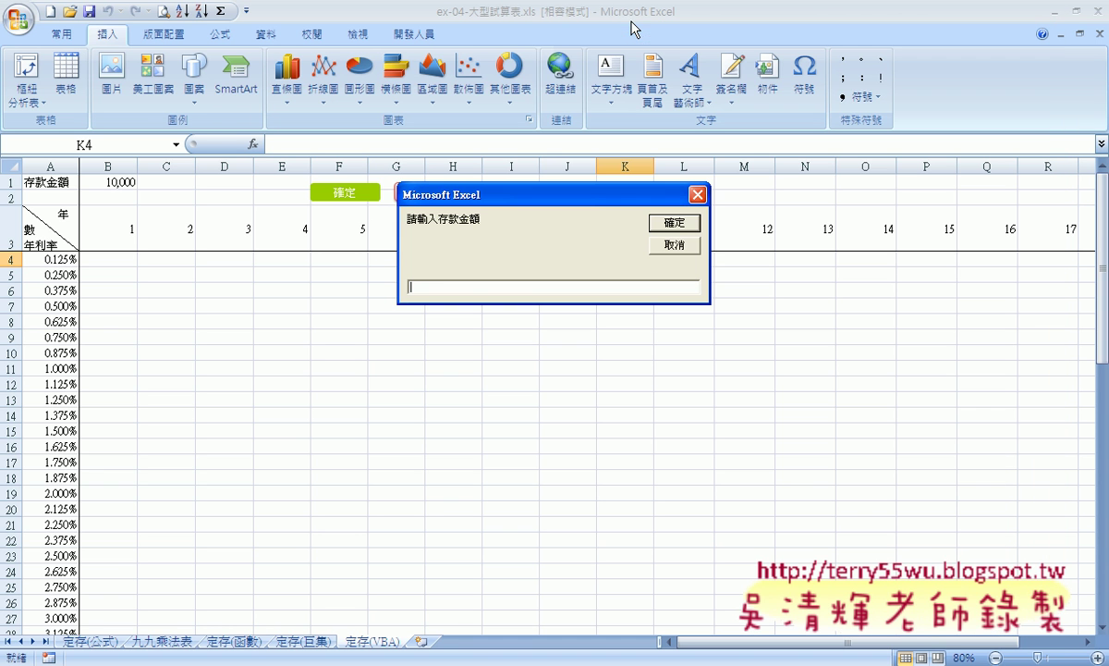
- Enter 100000 as the deposit amount in the 請輸入存款金額 prompt
type("10")
type("0000")
key("Return")
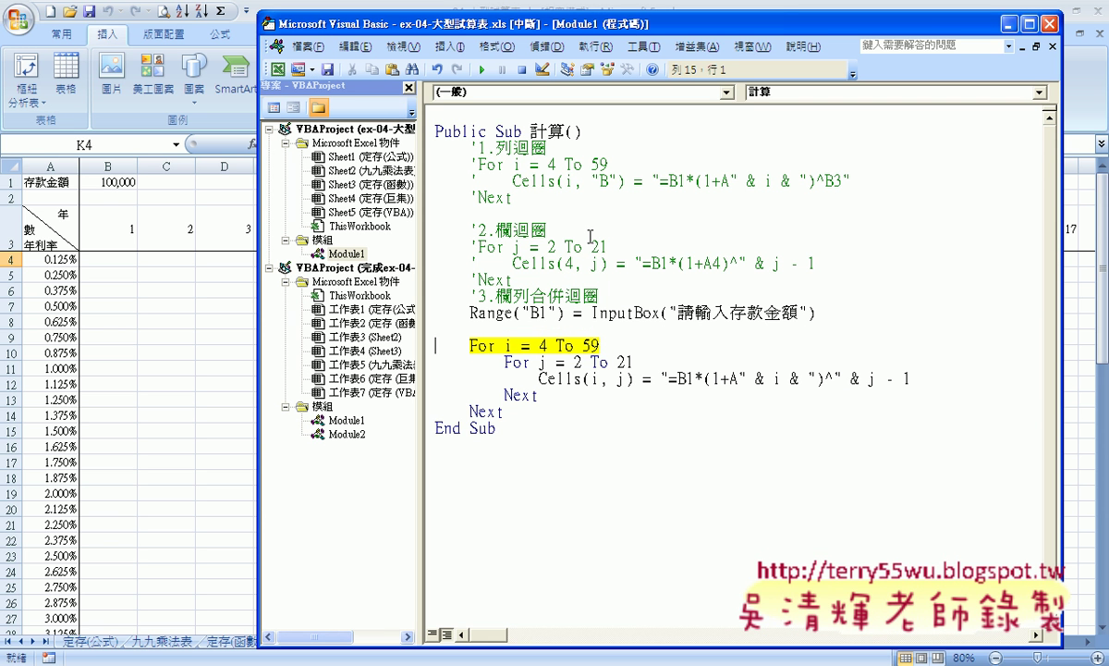
- Step through the For j and Cells lines to fill B4 with =B1*(1+A4)^1, then check it in the worksheet
key("F8")
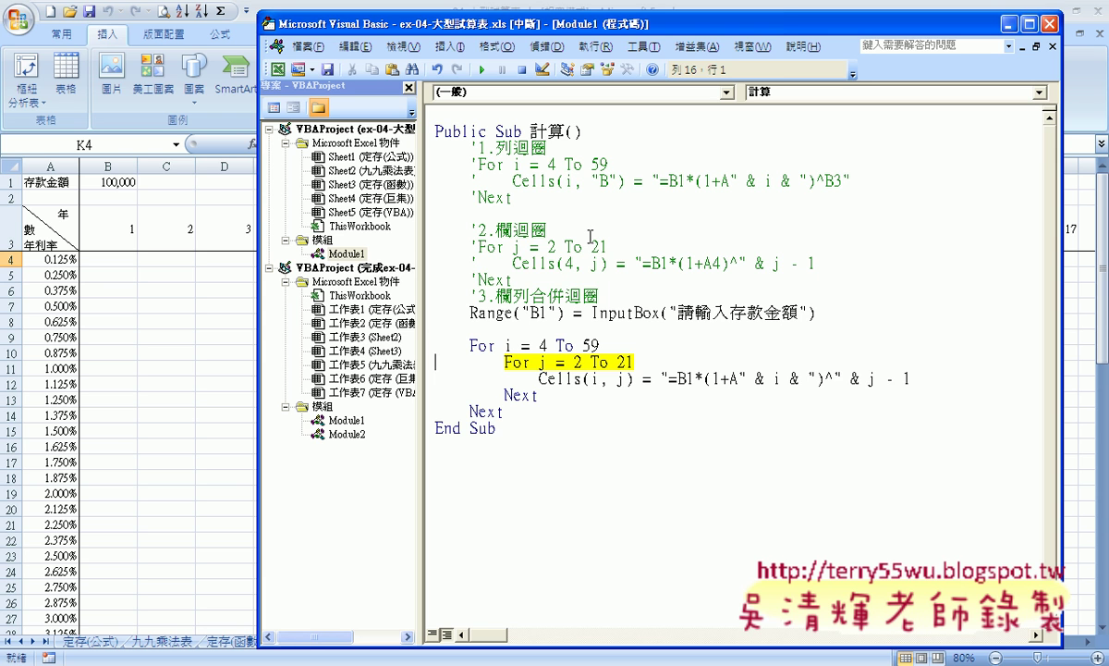
key("F8")
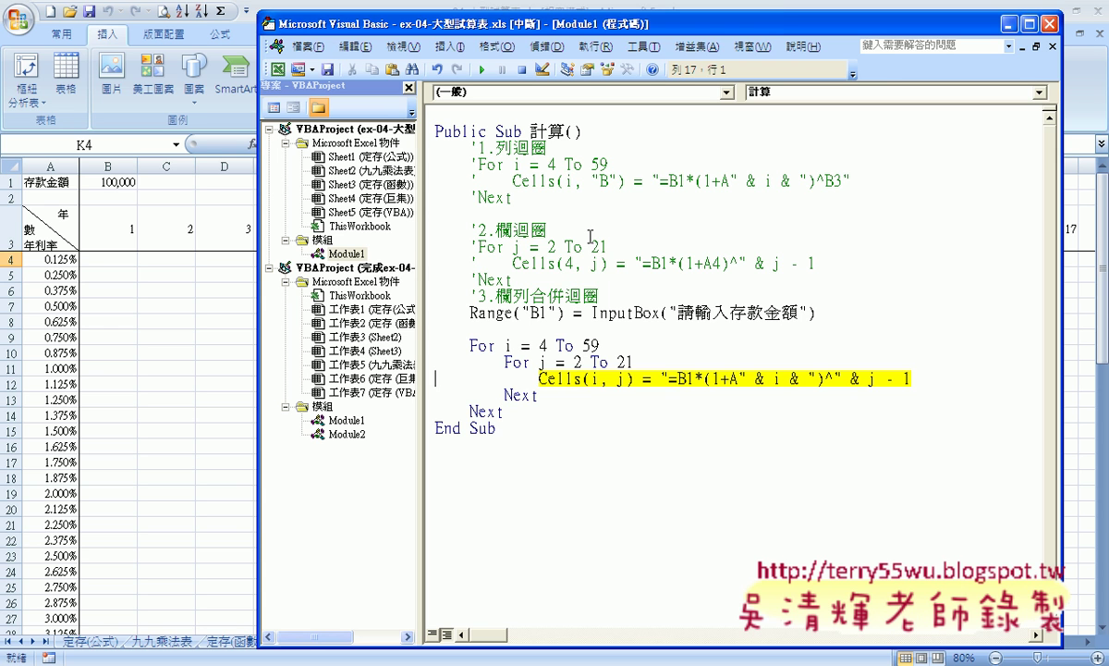
key("F8")
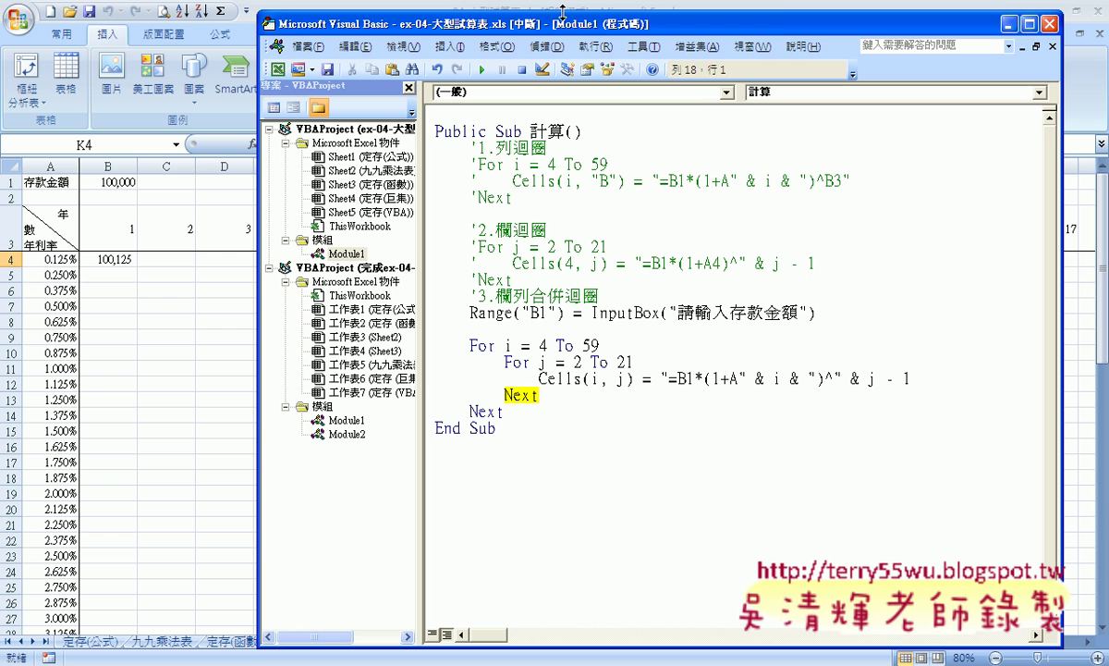
left_click_drag(568, 13, 556, 211)
left_click(96, 260)
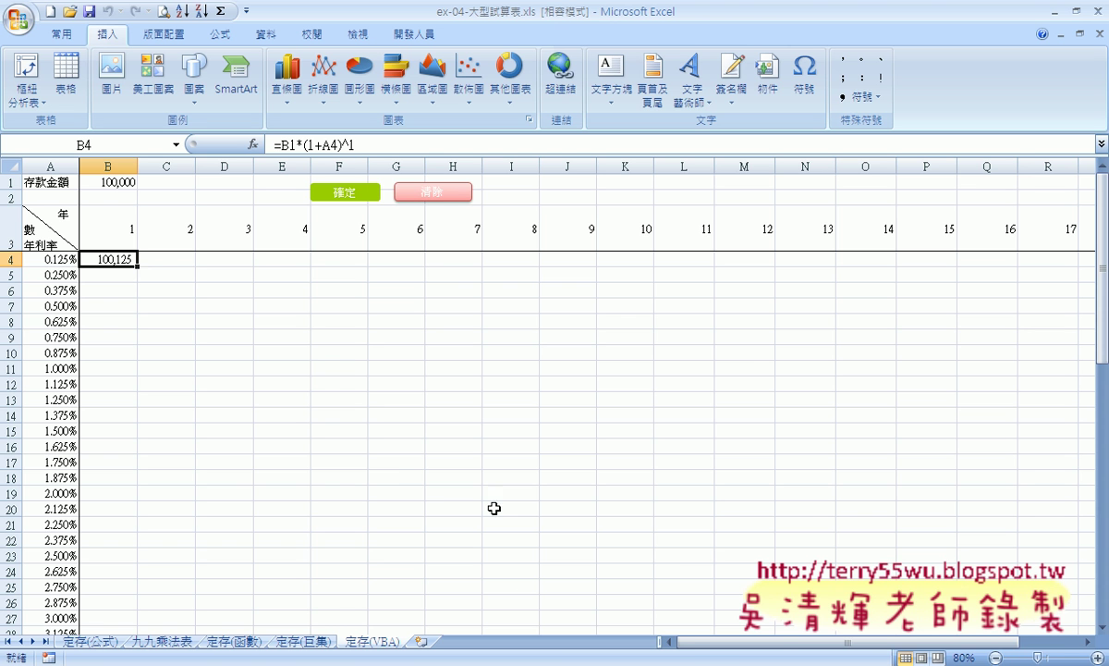
left_click(527, 662)
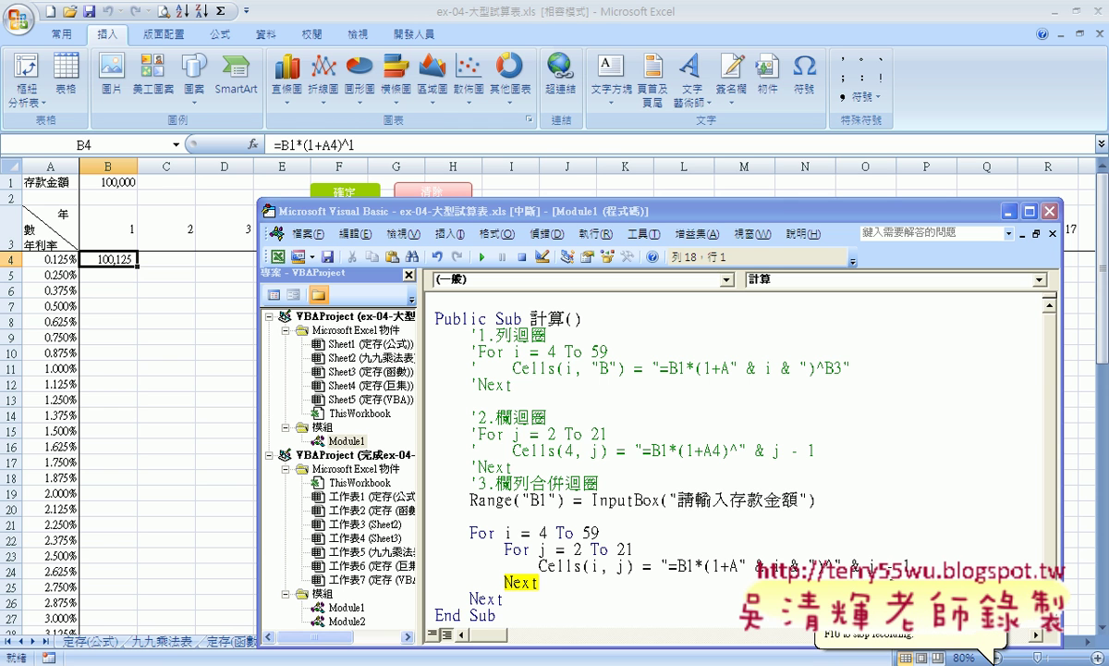
mouse_move(851, 571)
left_mouse_down()
mouse_move(869, 554)
mouse_move(347, 160)
mouse_move(357, 155)
left_mouse_up()
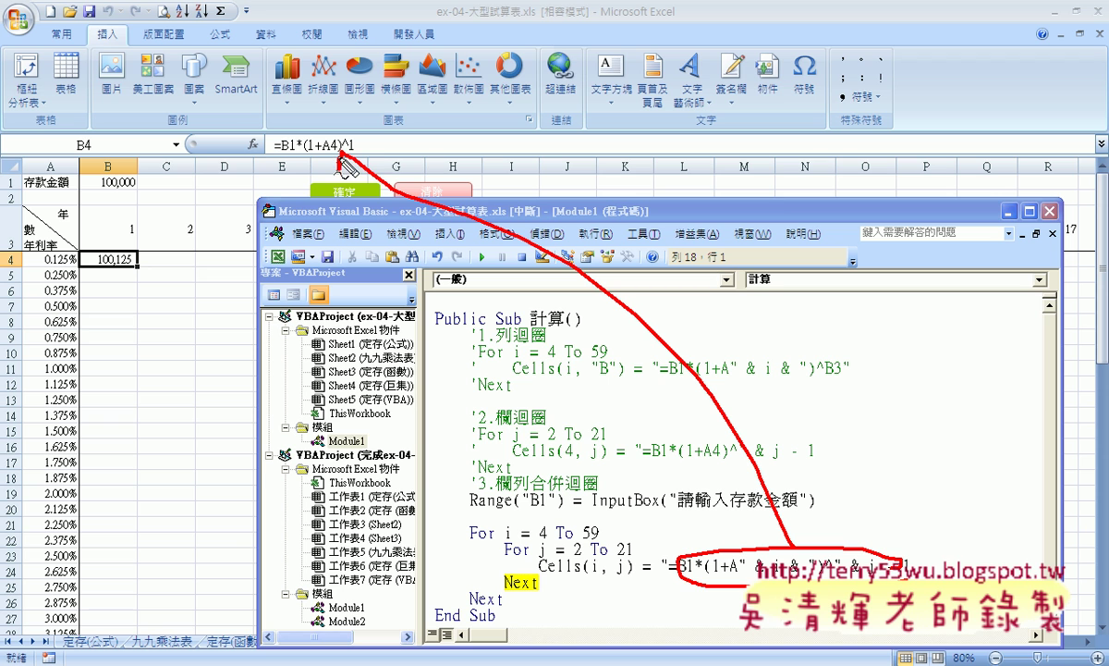
left_click_drag(219, 137, 225, 155)
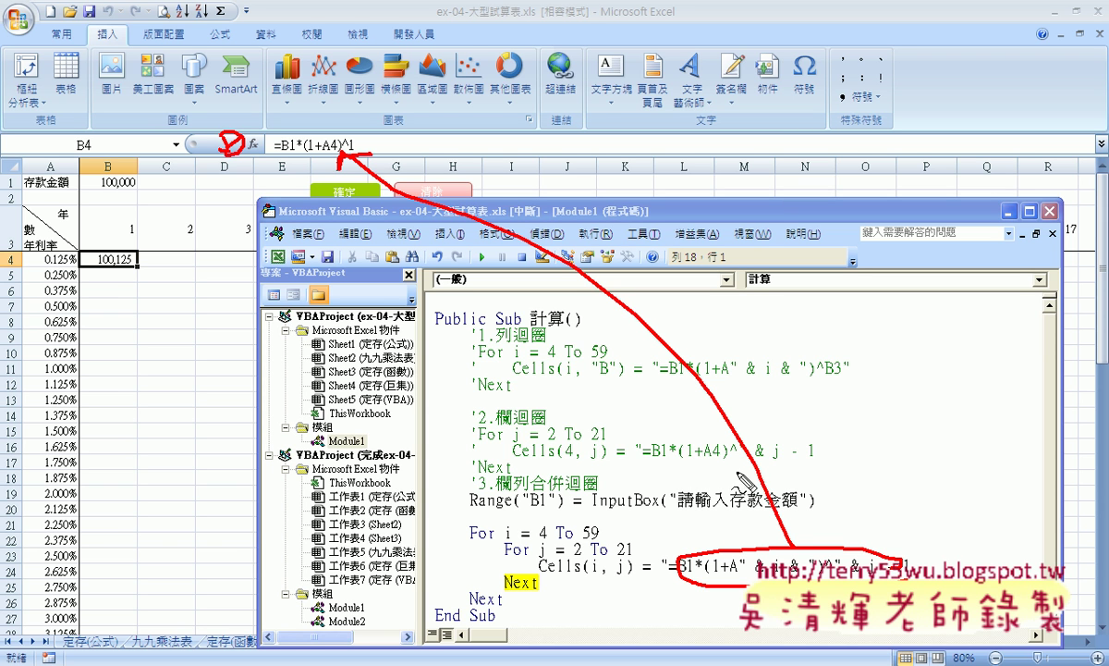
left_click_drag(639, 457, 658, 458)
left_click_drag(708, 456, 820, 465)
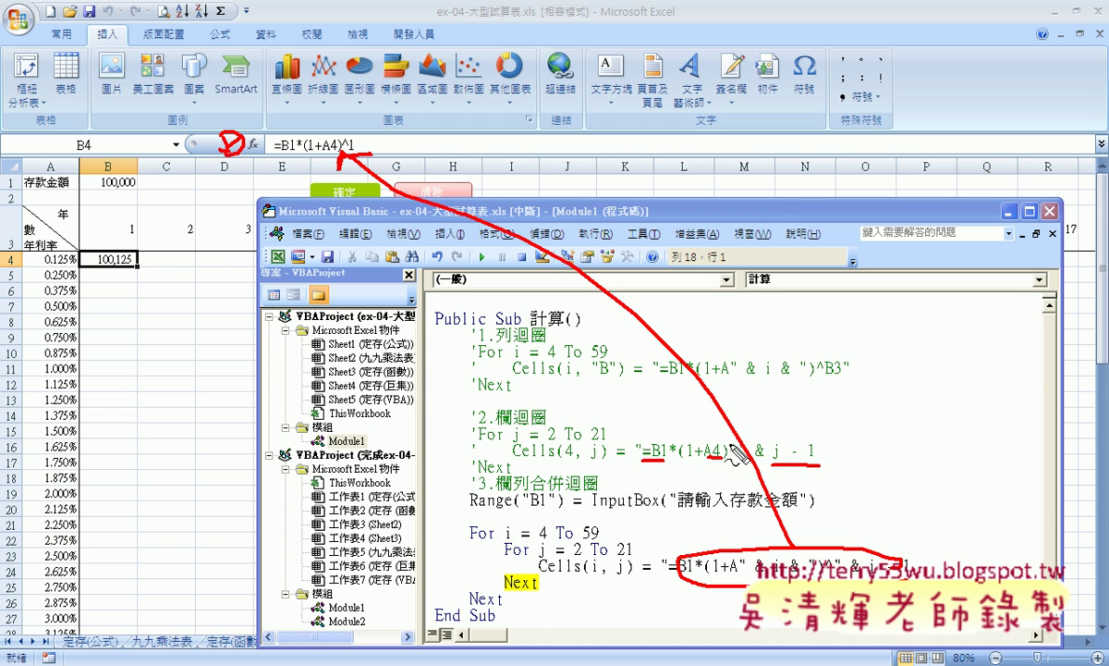
left_click_drag(125, 244, 139, 245)
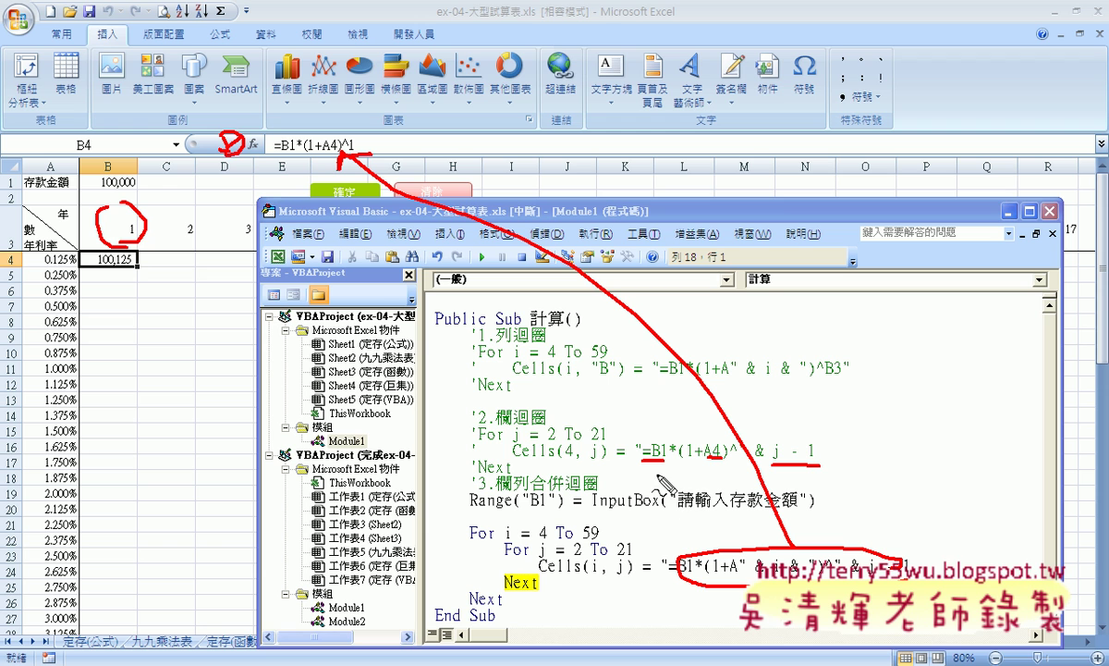
left_click_drag(629, 455, 631, 460)
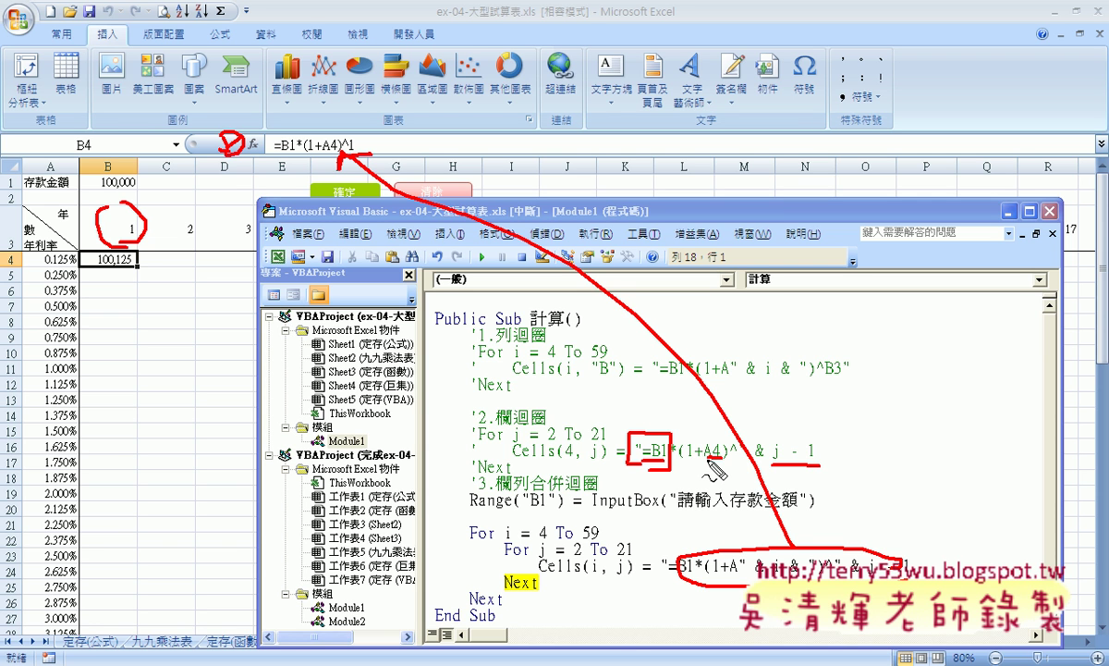
left_click_drag(511, 459, 554, 461)
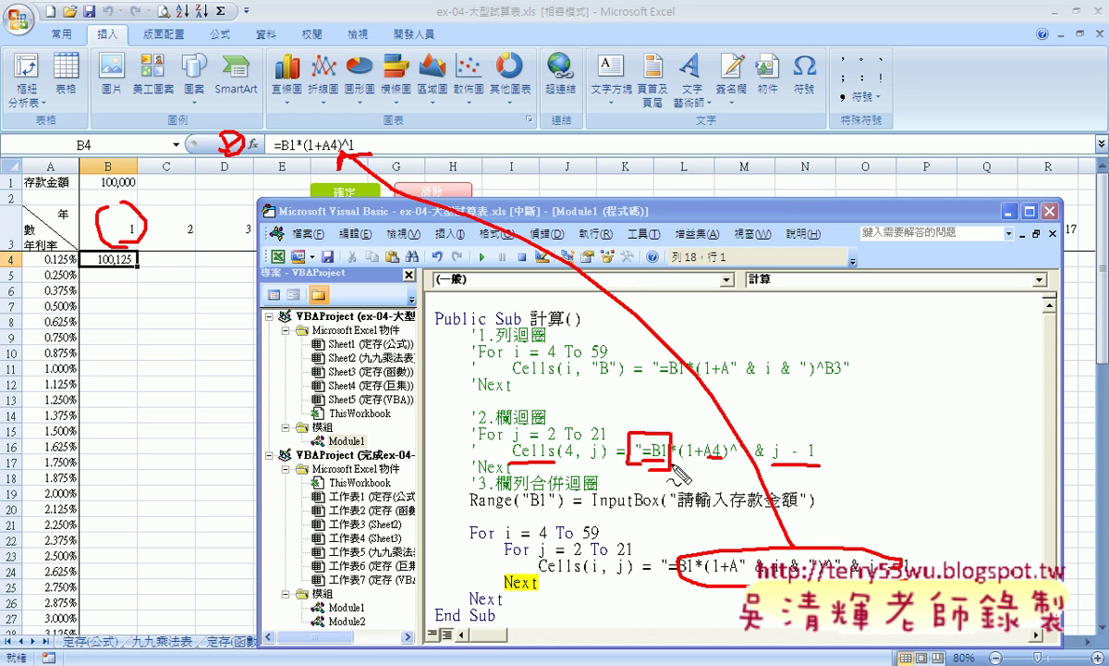
left_click_drag(634, 471, 665, 472)
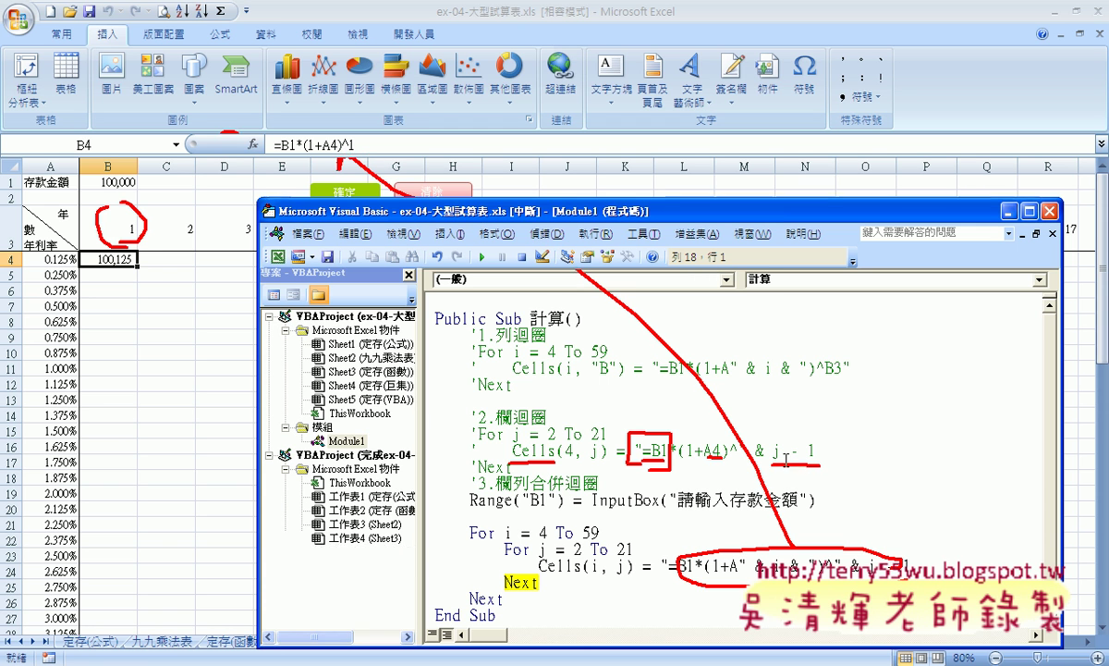
- Add a blank line below the Cells(i, j) formula line and comment that line out with an apostrophe
key("Escape")
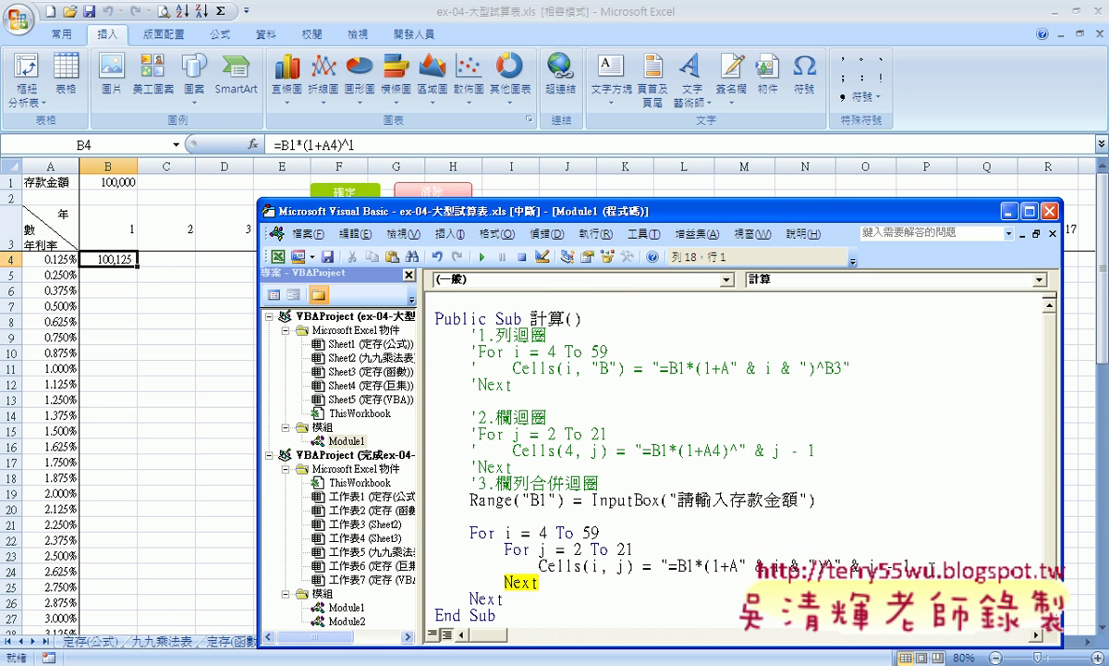
key("Up")
key("End")
key("Return")
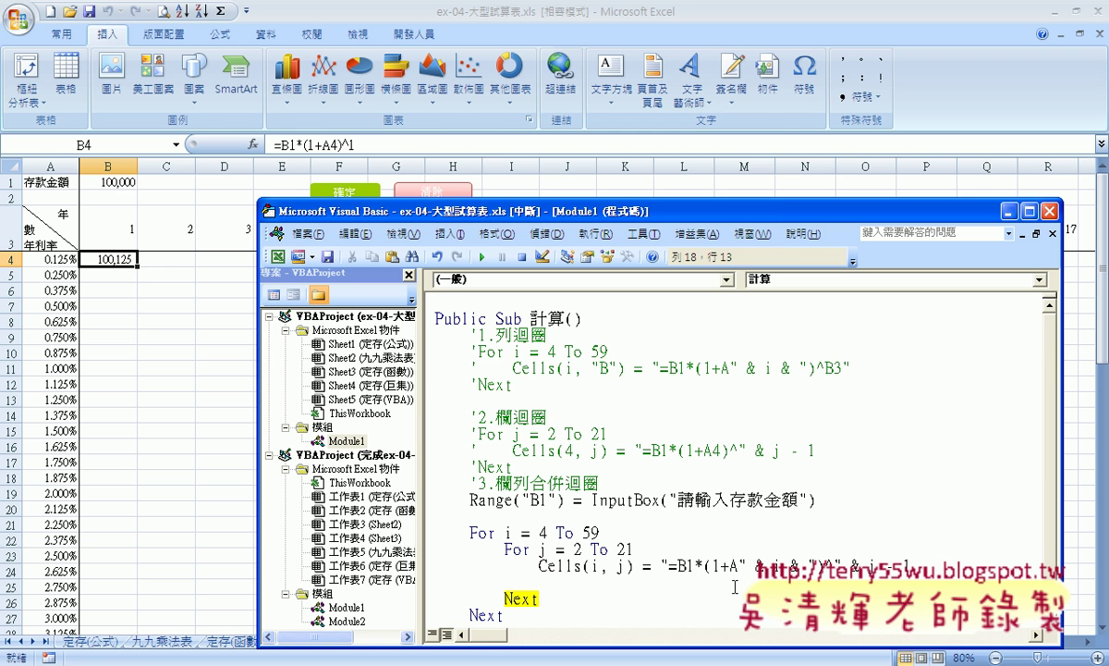
left_click(541, 562)
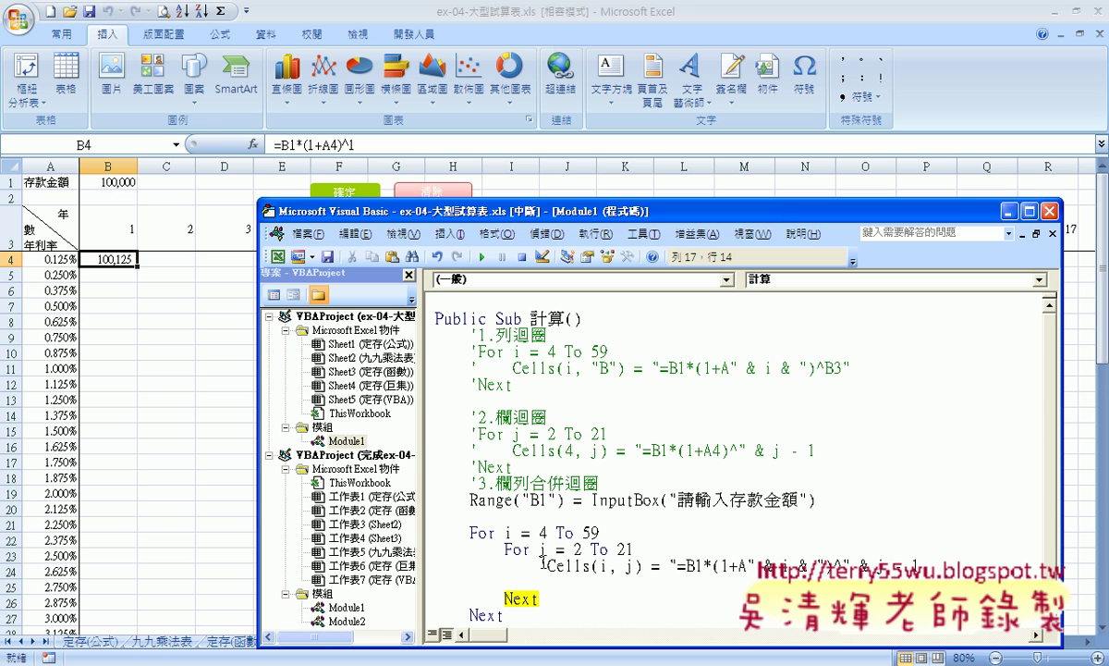
type("'")
key("Down")
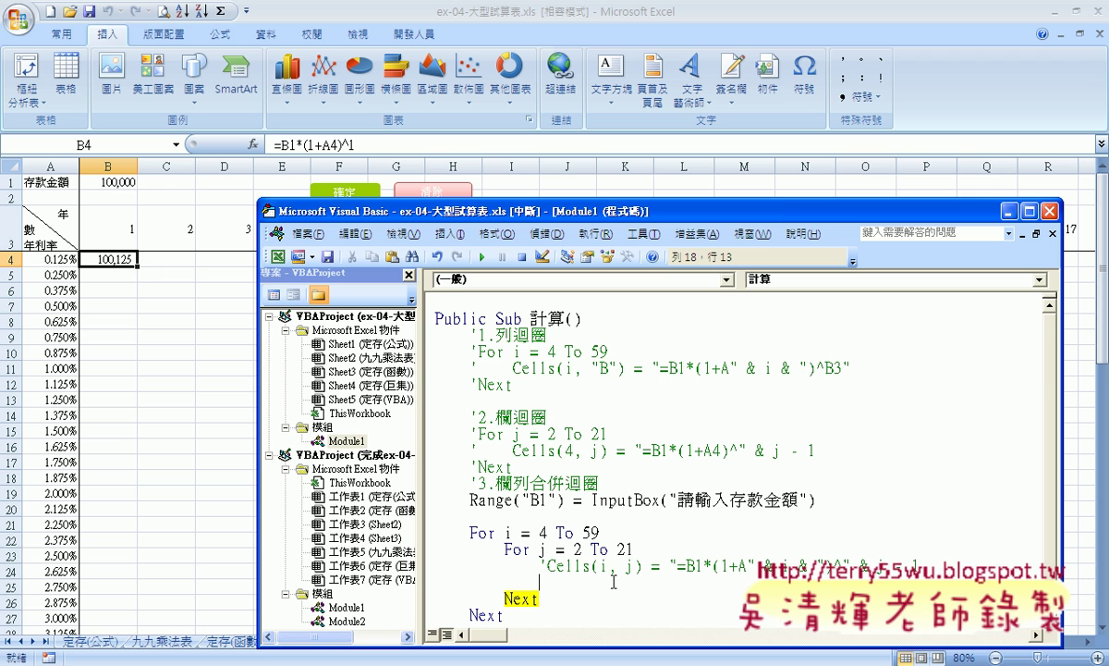
- Copy 'Cells(i, j) =' onto the blank line and continue it with range("B1")*(1+
left_click_drag(548, 565, 658, 566)
key("ctrl+c")
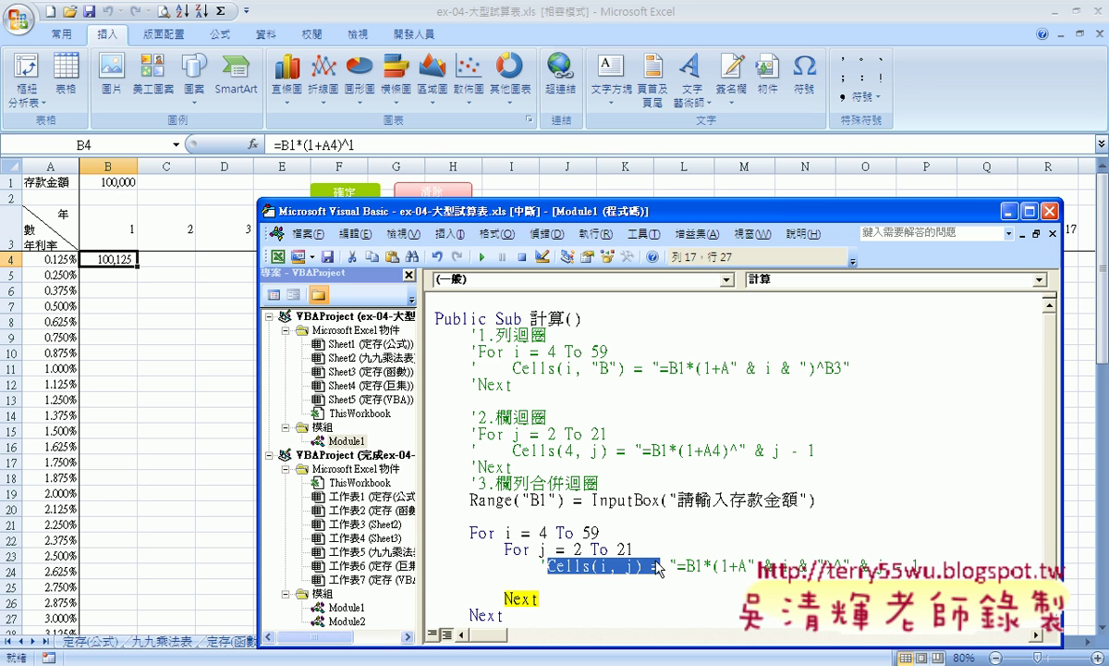
left_click(601, 575)
key("ctrl+v")
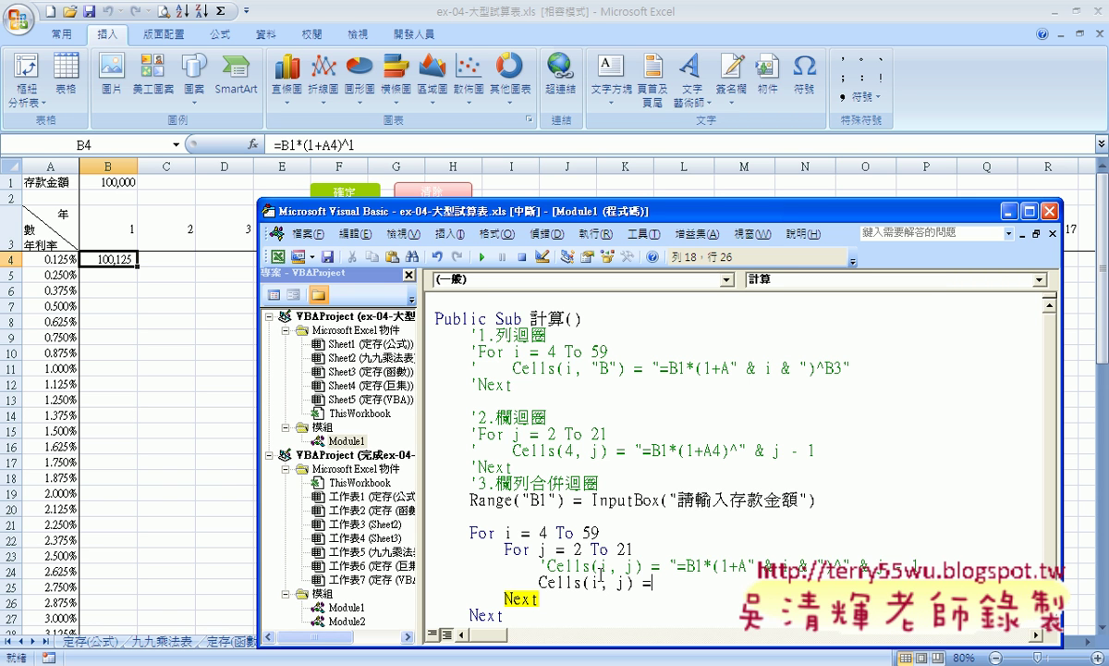
type("ra")
type("nge")
type("(\"")
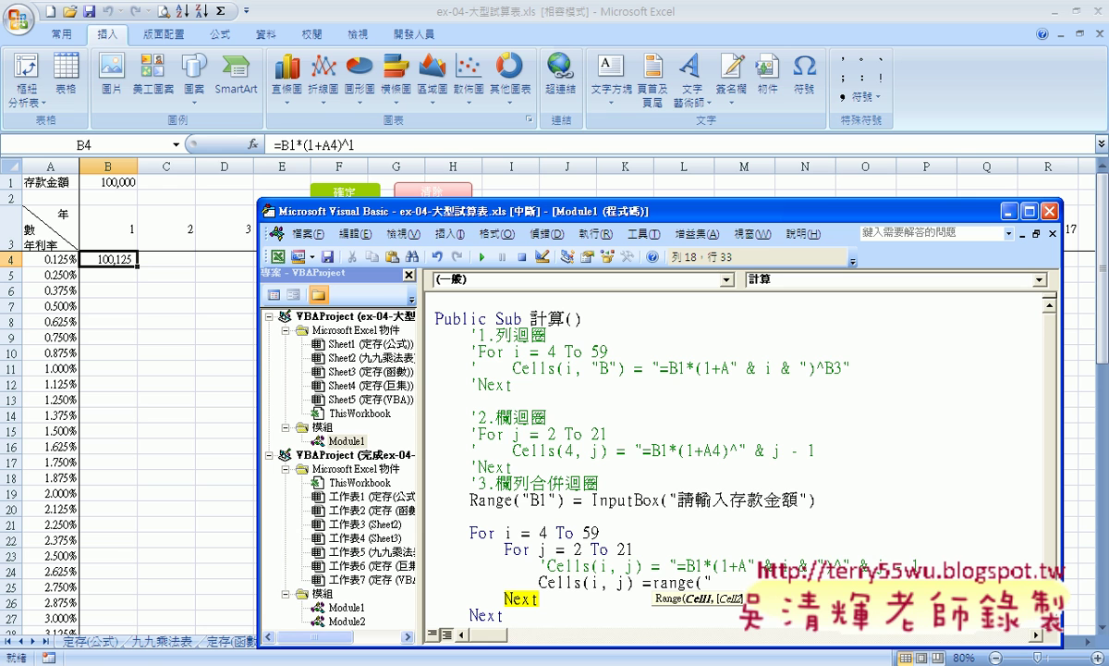
type("B1\"")
type(")")
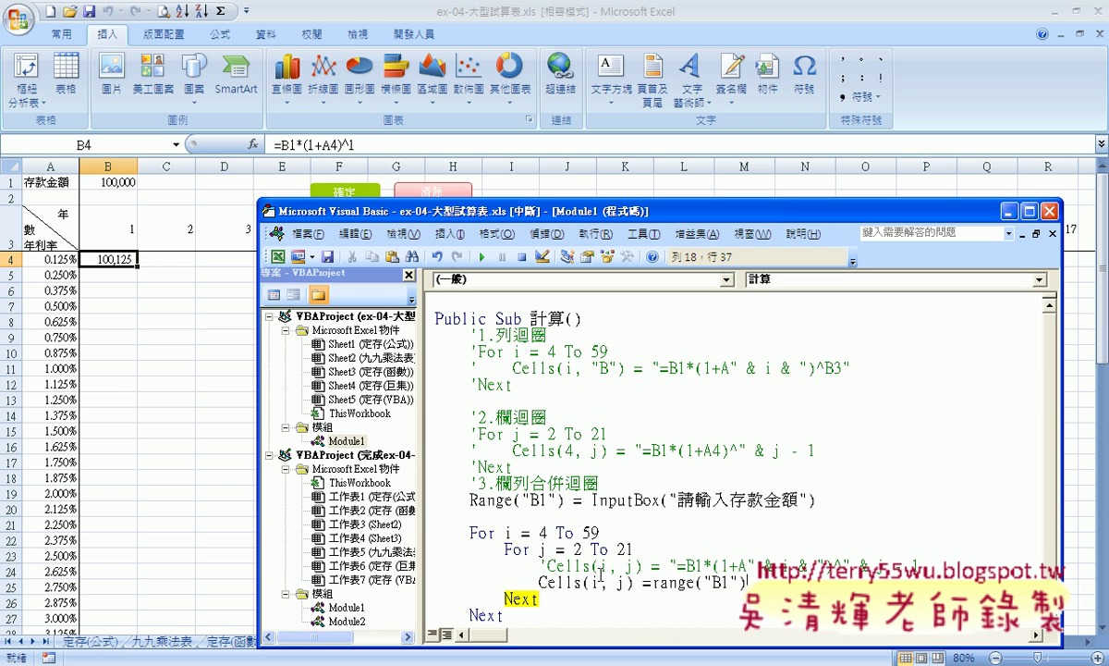
type("*")
type("(1")
type("+")
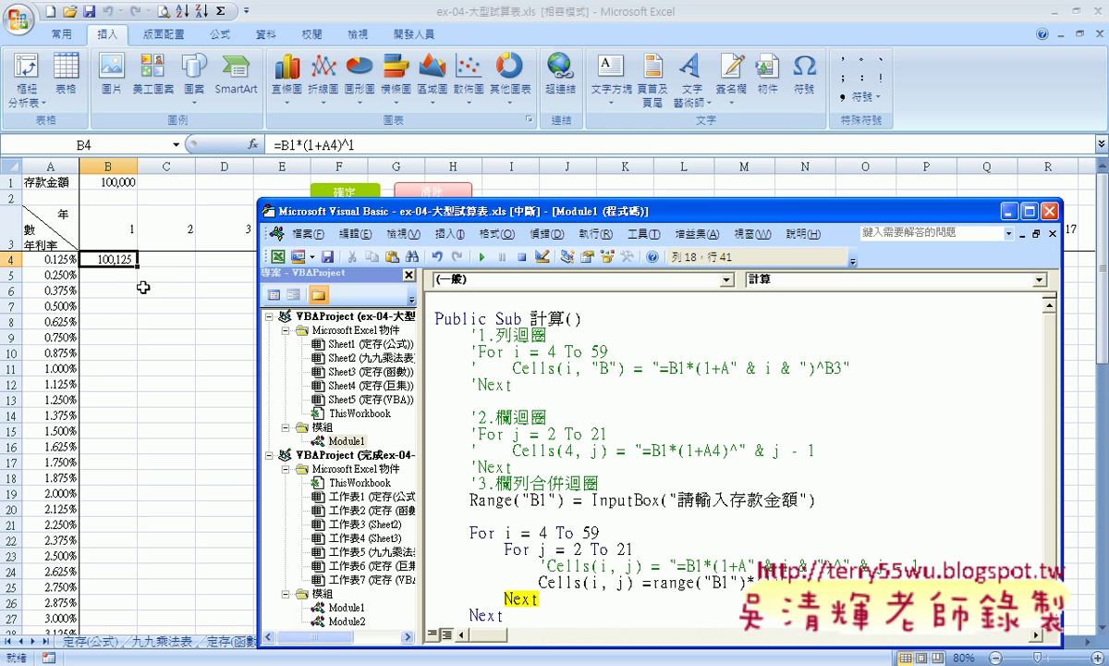